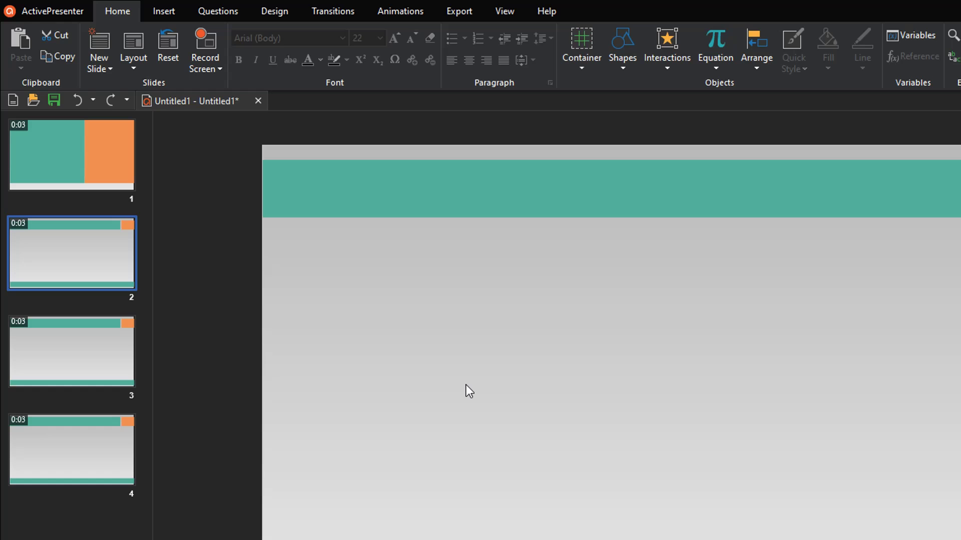
Batch-insert a Drop Area object onto all slides with Insert Objects.
{"action": "left_click", "coordinate": [53, 11]}
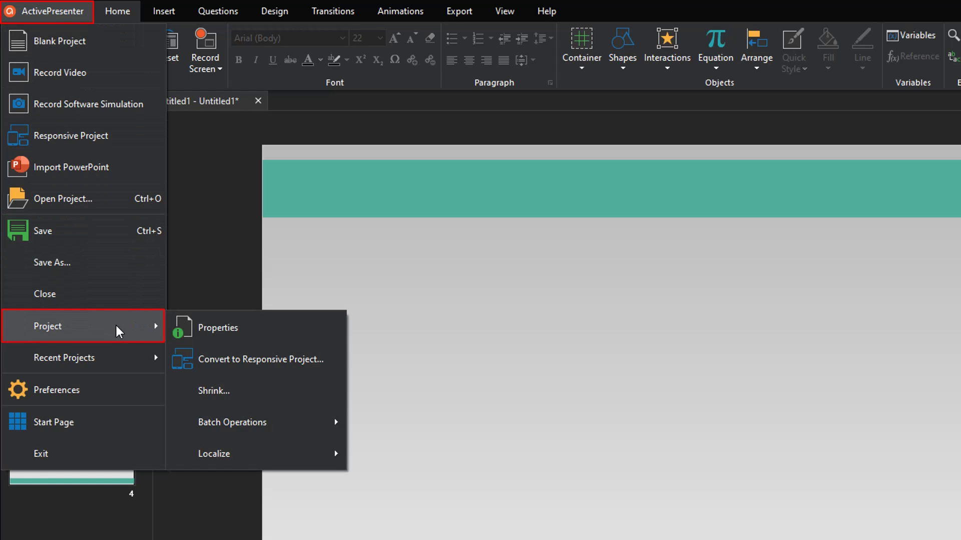
{"action": "mouse_move", "coordinate": [82, 326]}
{"action": "mouse_move", "coordinate": [232, 421]}
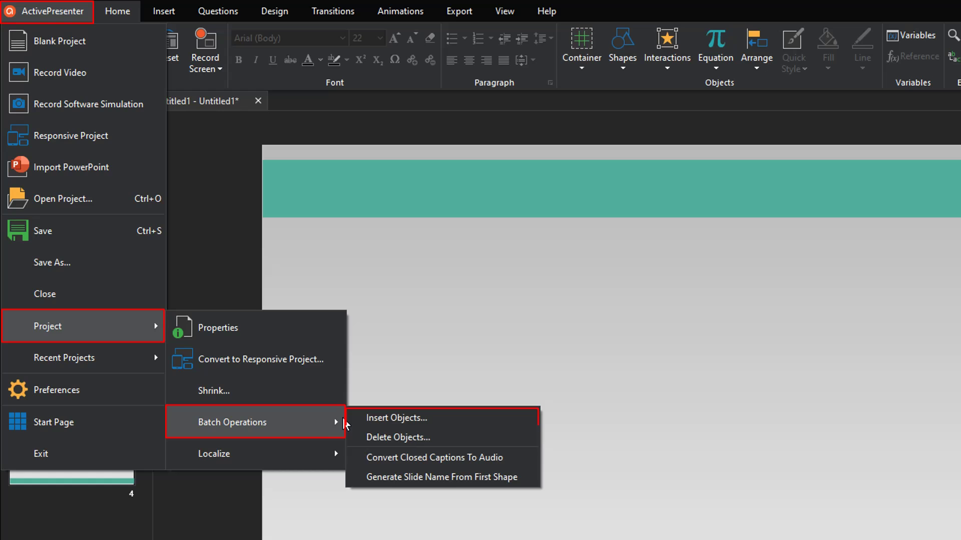
{"action": "left_click", "coordinate": [359, 421]}
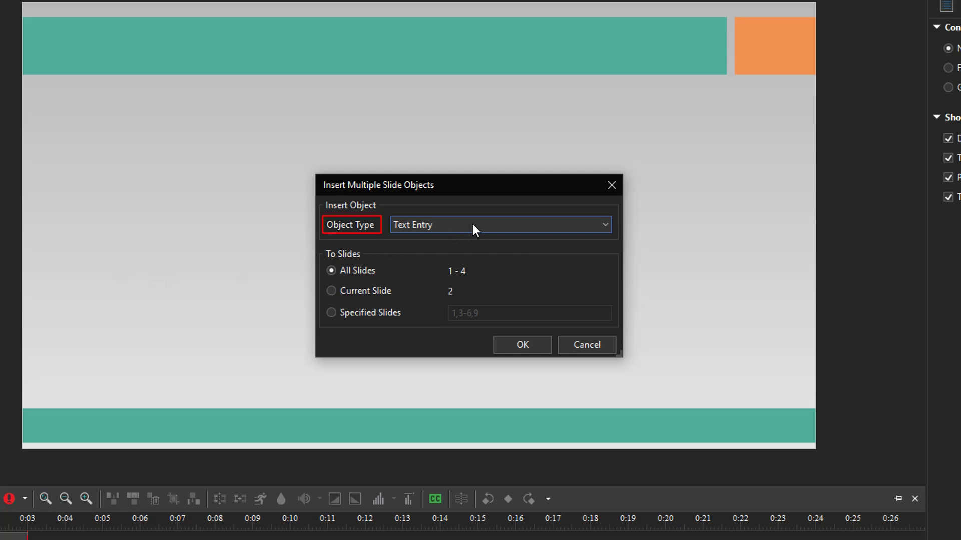
{"action": "left_click", "coordinate": [473, 222]}
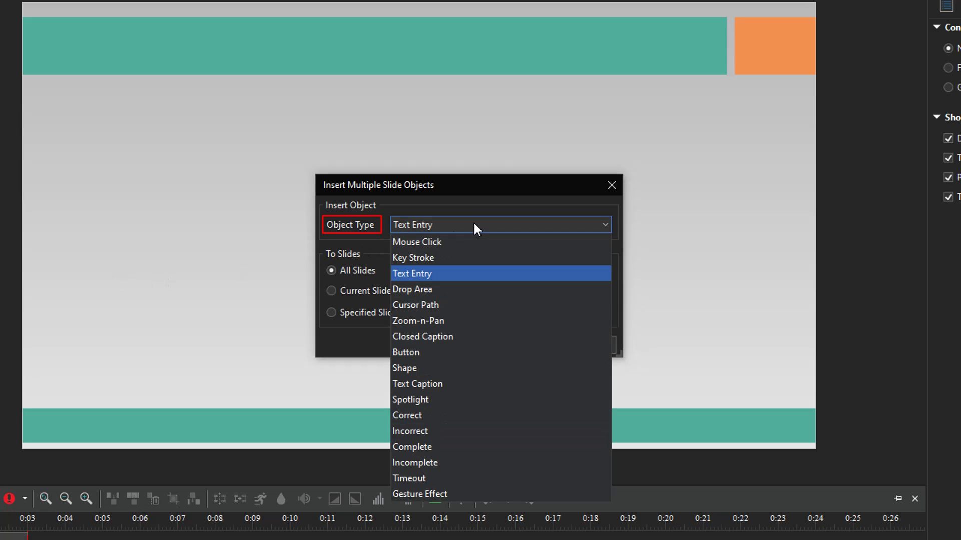
{"action": "left_click", "coordinate": [460, 289]}
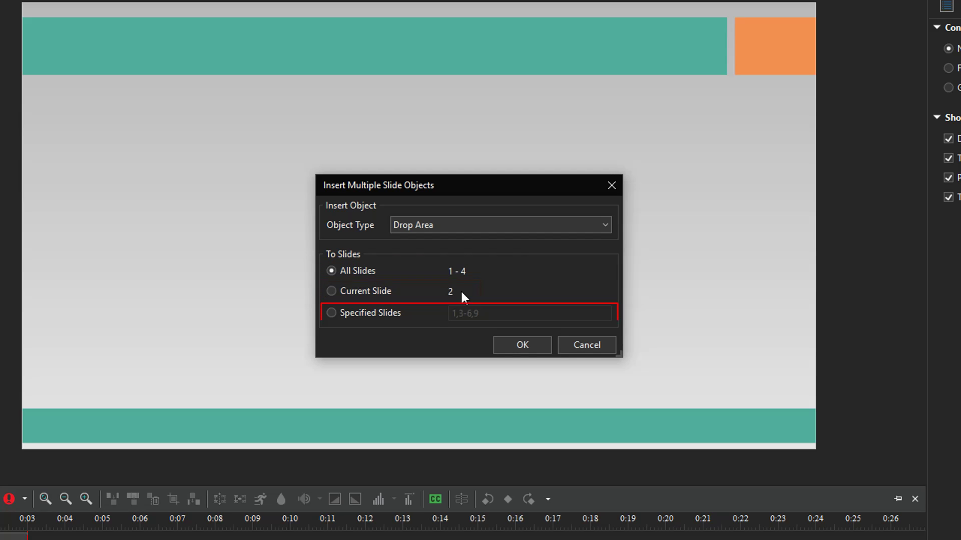
{"action": "left_click", "coordinate": [499, 351]}
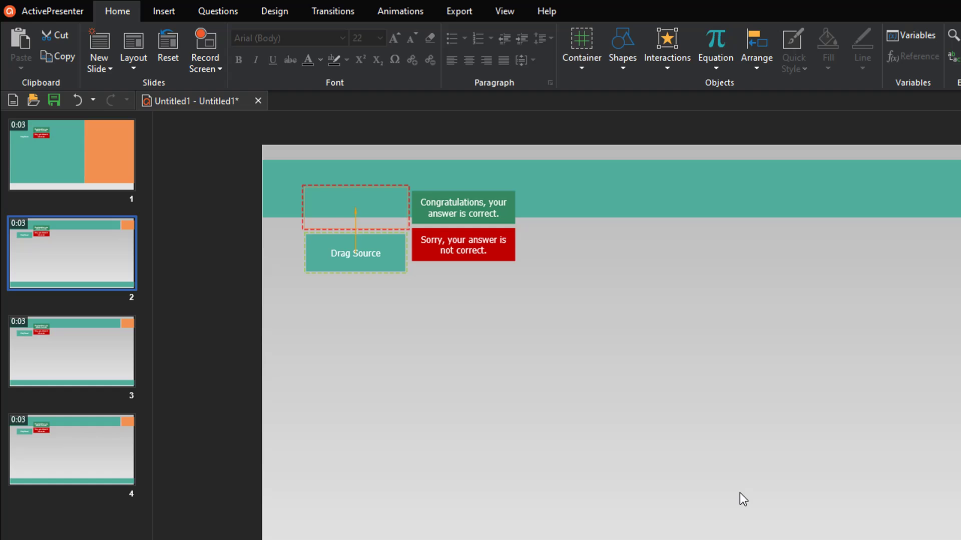
Set Delete Objects to remove Correct messages on specified slides, excluding Cursor Path.
{"action": "left_click", "coordinate": [78, 18]}
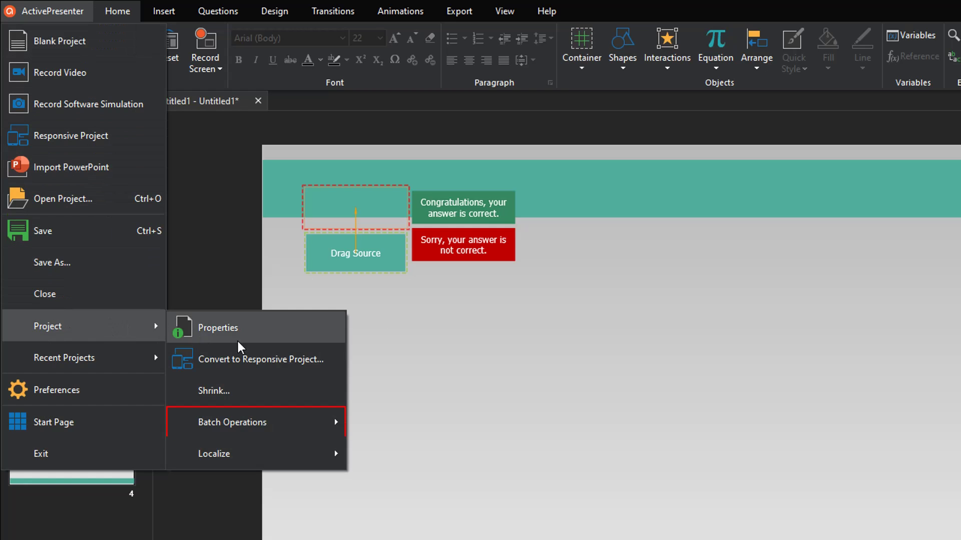
{"action": "mouse_move", "coordinate": [255, 422]}
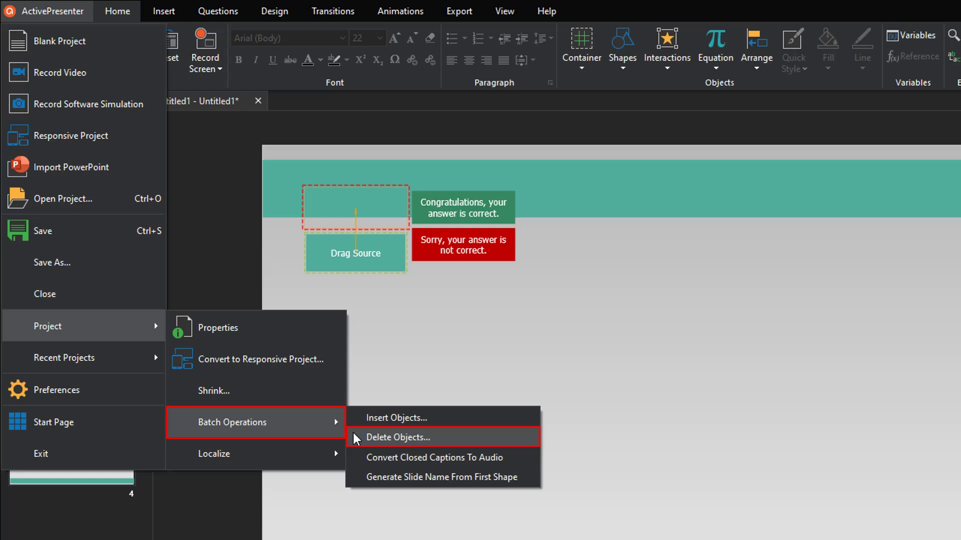
{"action": "left_click", "coordinate": [397, 437]}
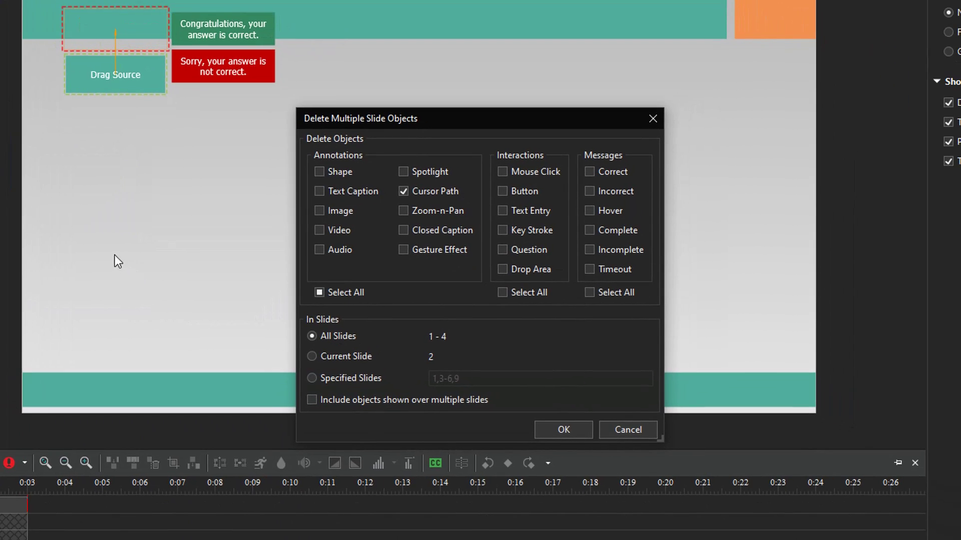
{"action": "left_click", "coordinate": [403, 190]}
{"action": "left_click", "coordinate": [590, 172]}
{"action": "left_click", "coordinate": [312, 377]}
{"action": "type", "text": "1-3"}
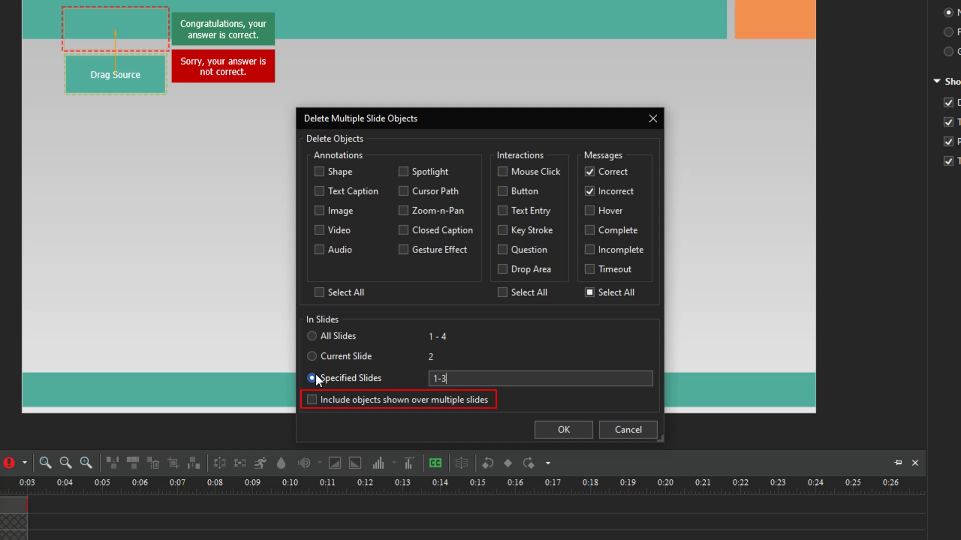
{"action": "left_click", "coordinate": [564, 429]}
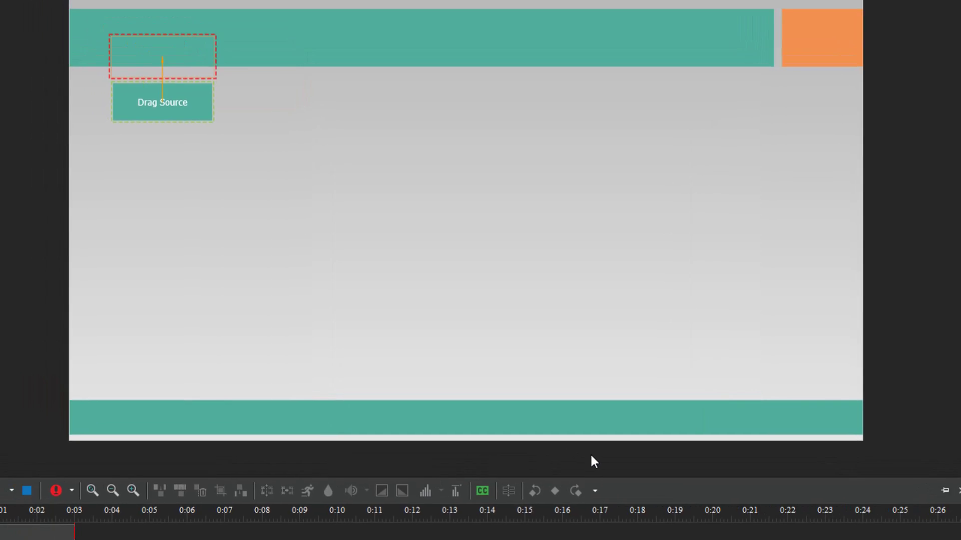